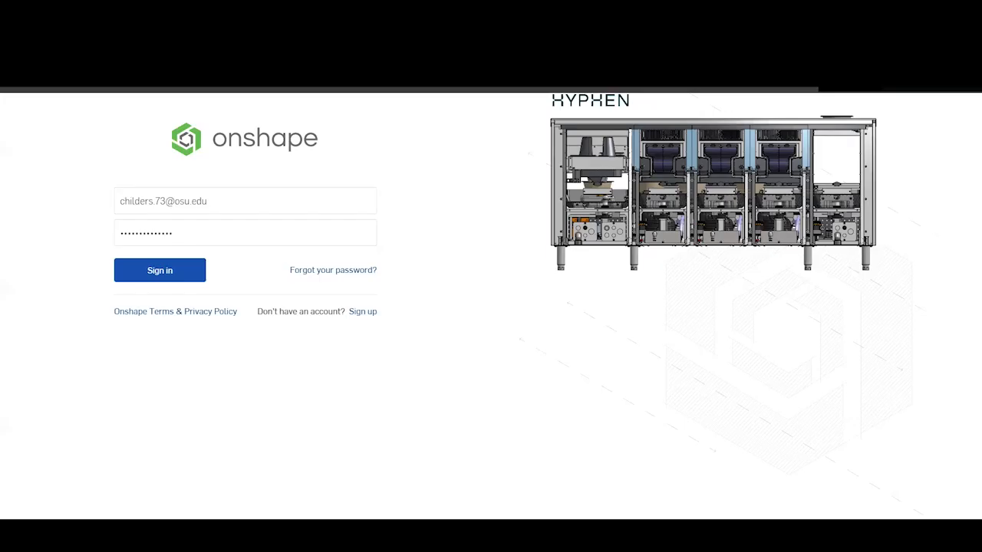
Step: Sign in to the account with the prefilled credentials
{"action": "left_click", "coordinate": [192, 271]}
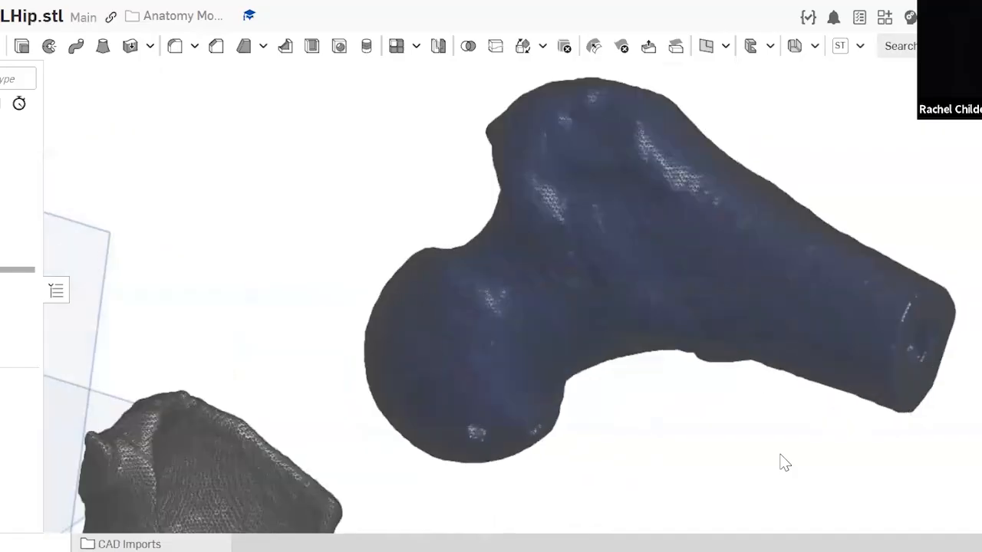
{"action": "right_click_drag", "start_coordinate": [818, 435], "coordinate": [784, 436]}
{"action": "scroll", "coordinate": [814, 402], "scroll_direction": "up", "scroll_amount": 5}
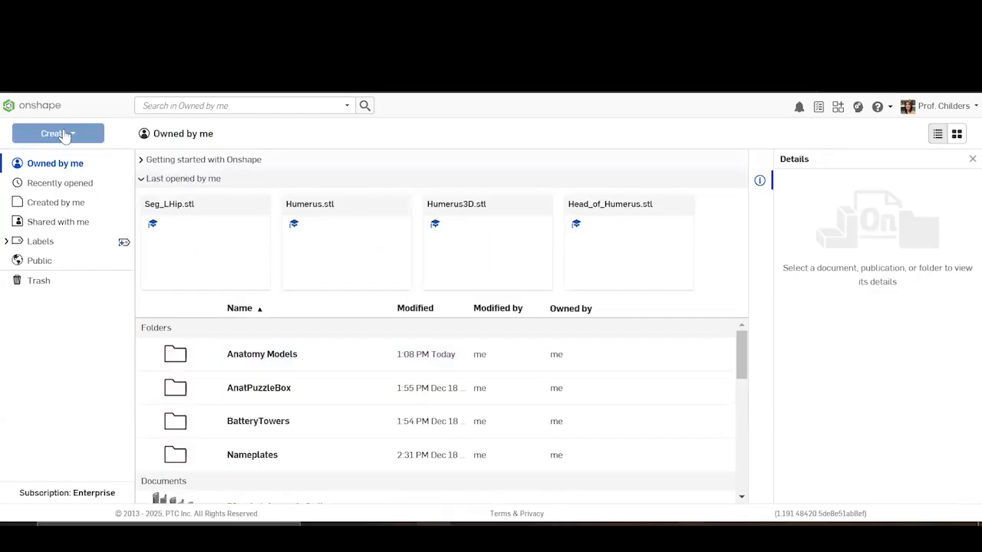
Step: Import Humerus3D.stl in millimetres with Join adjacent surfaces enabled, and open the translated document
{"action": "left_click", "coordinate": [68, 134]}
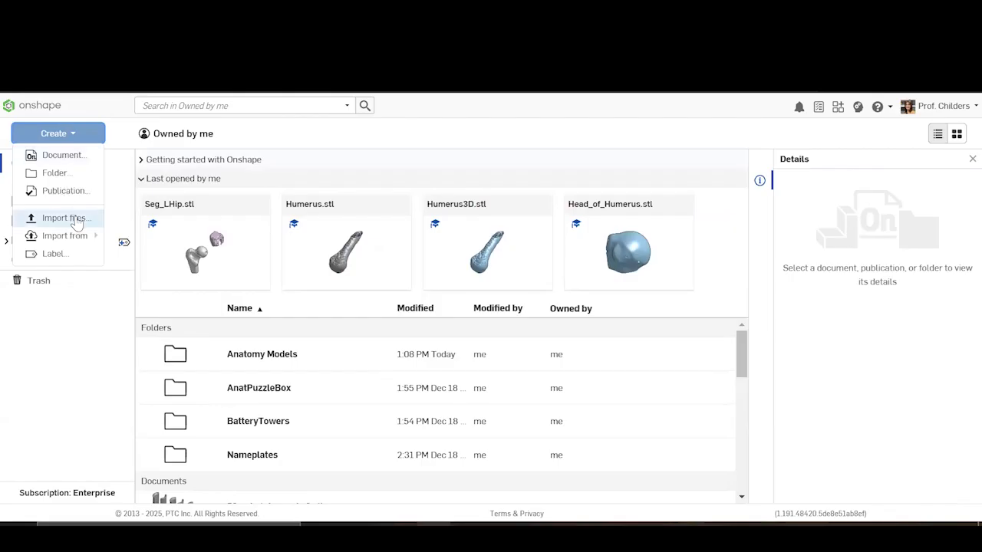
{"action": "left_click", "coordinate": [76, 219]}
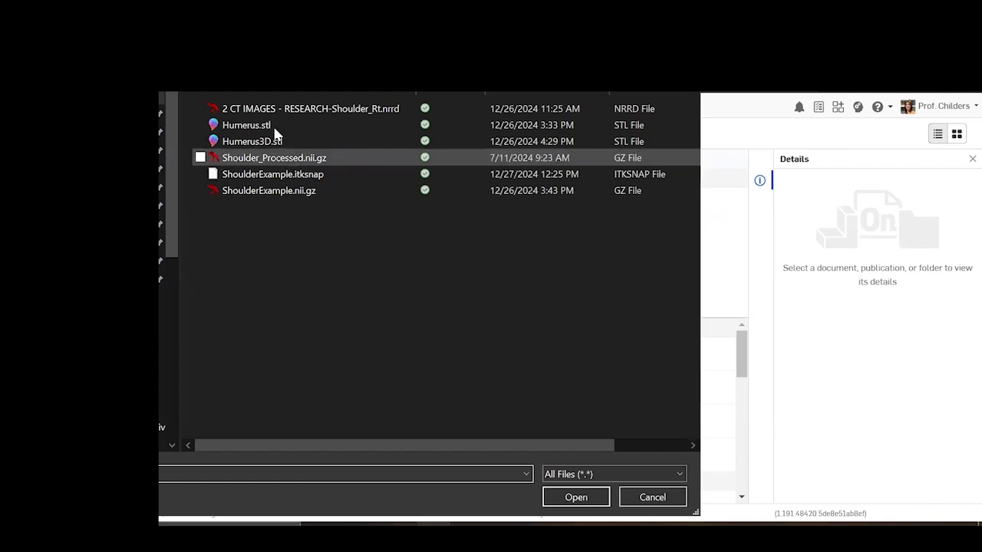
{"action": "left_click", "coordinate": [266, 144]}
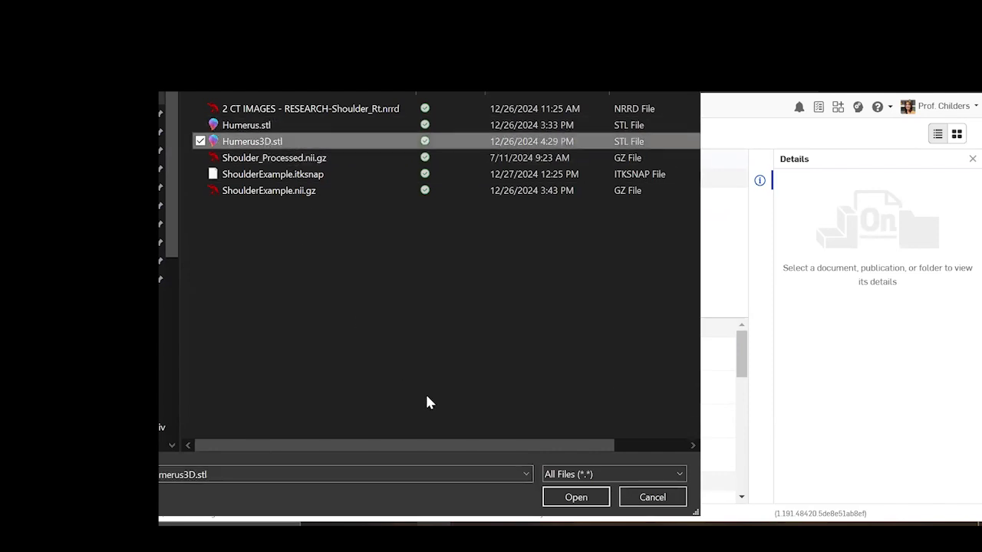
{"action": "left_click", "coordinate": [576, 497]}
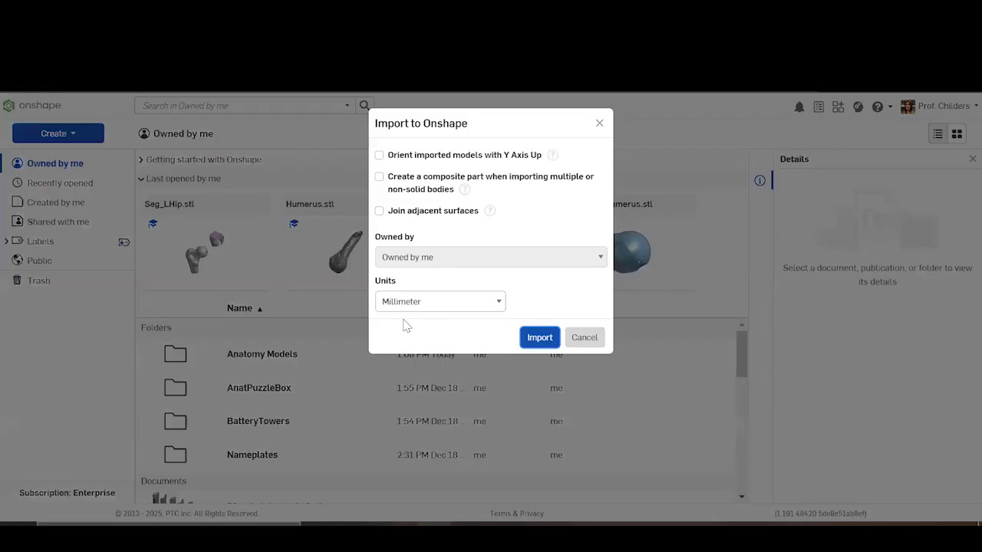
{"action": "left_click", "coordinate": [379, 210]}
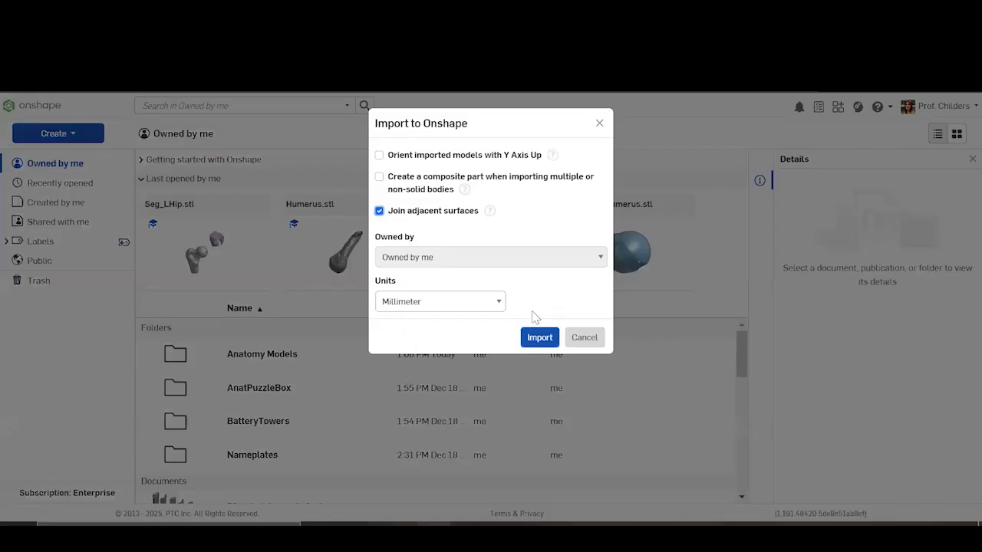
{"action": "left_click", "coordinate": [545, 347]}
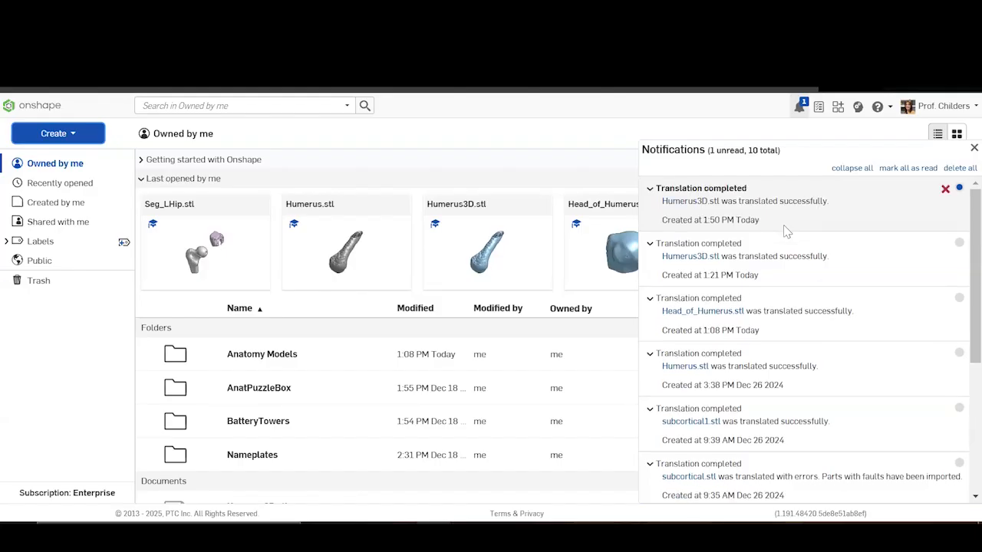
{"action": "left_click", "coordinate": [690, 201]}
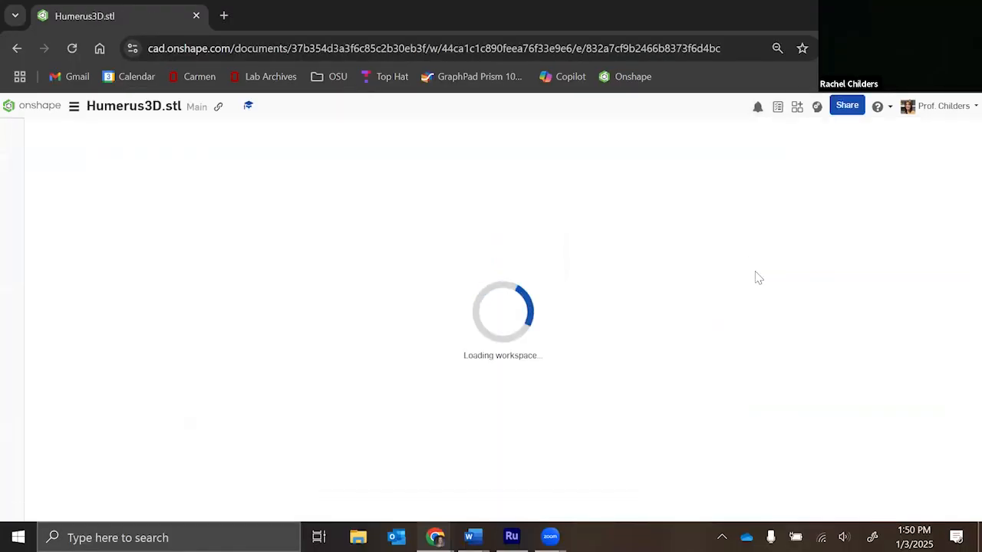
Step: Examine the imported humerus surface from several sides, including the head and the shaft
{"action": "right_click_drag", "start_coordinate": [711, 389], "coordinate": [594, 345]}
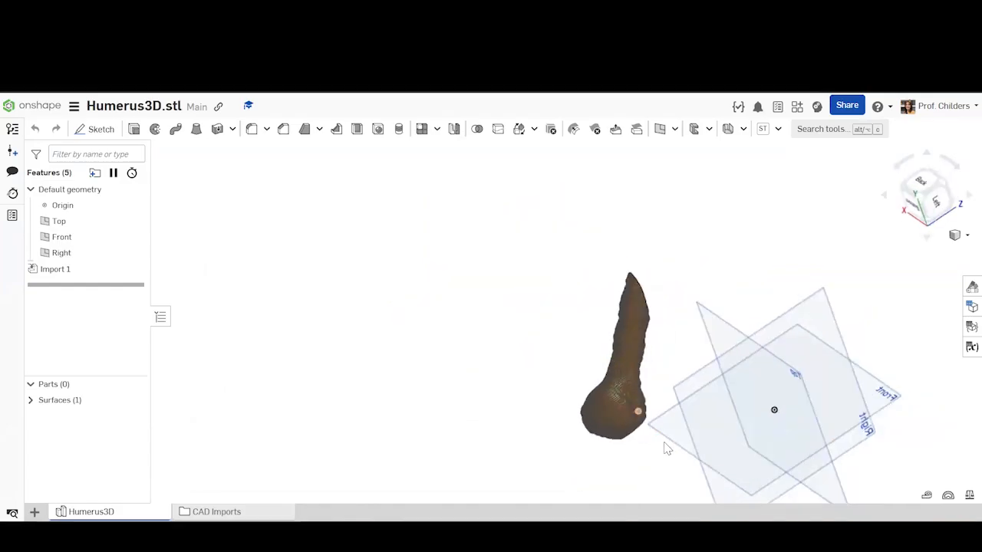
{"action": "scroll", "coordinate": [661, 446], "scroll_direction": "up", "scroll_amount": 3}
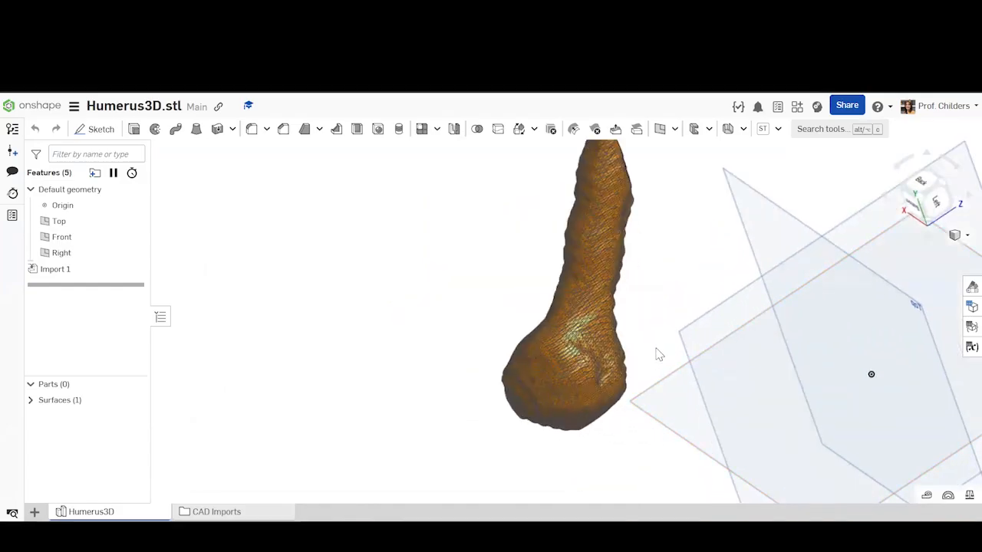
{"action": "scroll", "coordinate": [658, 354], "scroll_direction": "down", "scroll_amount": 2}
{"action": "right_click_drag", "start_coordinate": [658, 355], "coordinate": [680, 280]}
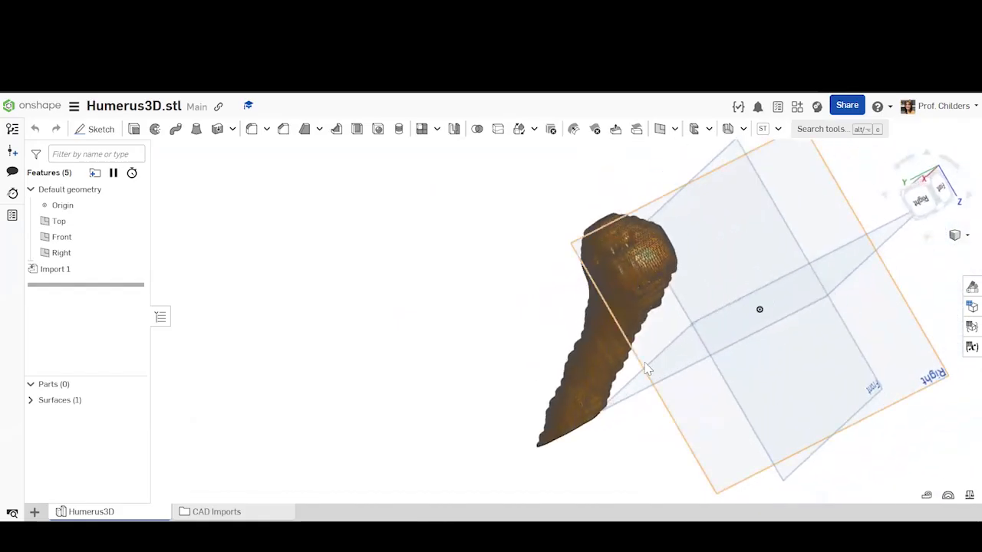
{"action": "scroll", "coordinate": [644, 369], "scroll_direction": "up", "scroll_amount": 2}
{"action": "scroll", "coordinate": [644, 369], "scroll_direction": "down", "scroll_amount": 2}
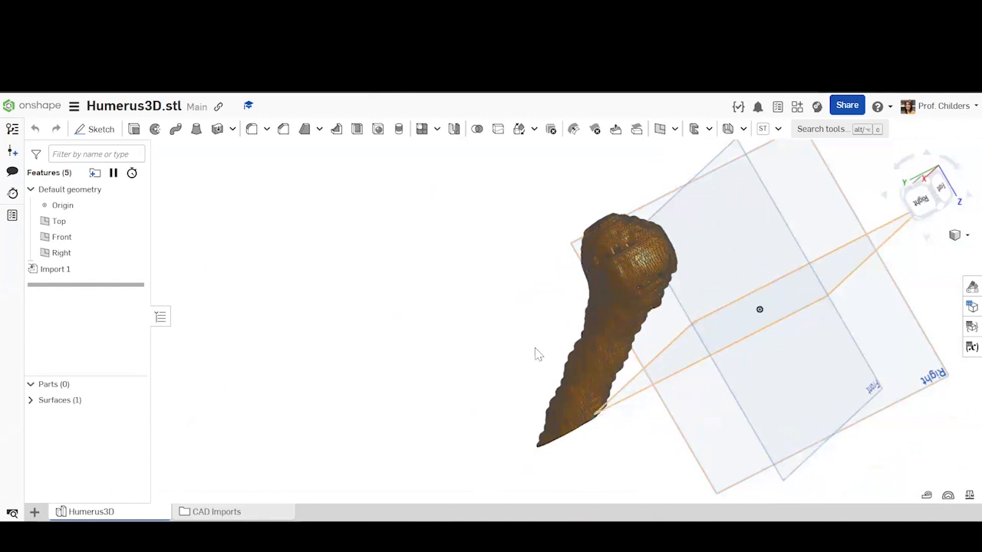
{"action": "right_click_drag", "start_coordinate": [517, 351], "coordinate": [545, 351]}
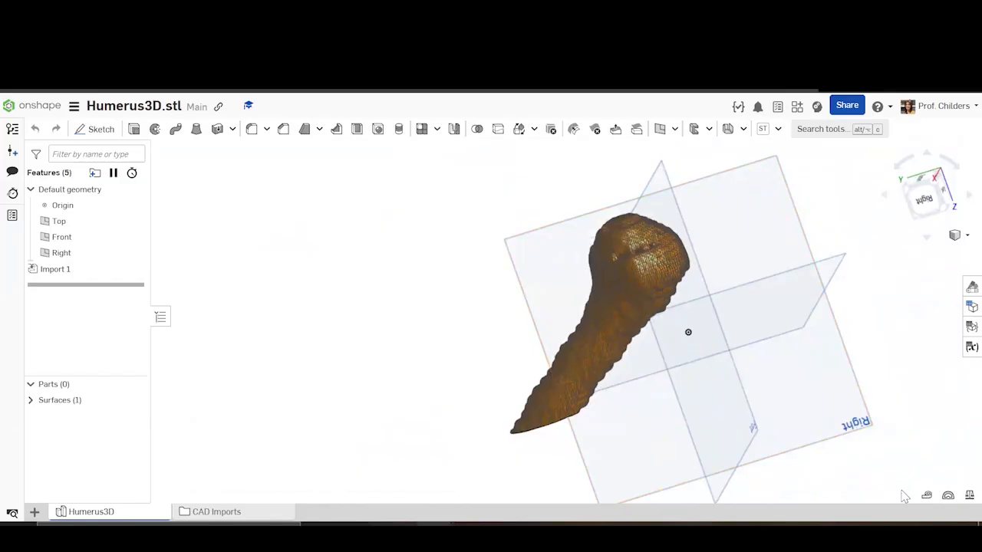
Step: Measure the distance across the humeral head between two opposite surface points in detail, and clear the selection
{"action": "scroll", "coordinate": [594, 259], "scroll_direction": "up", "scroll_amount": 2}
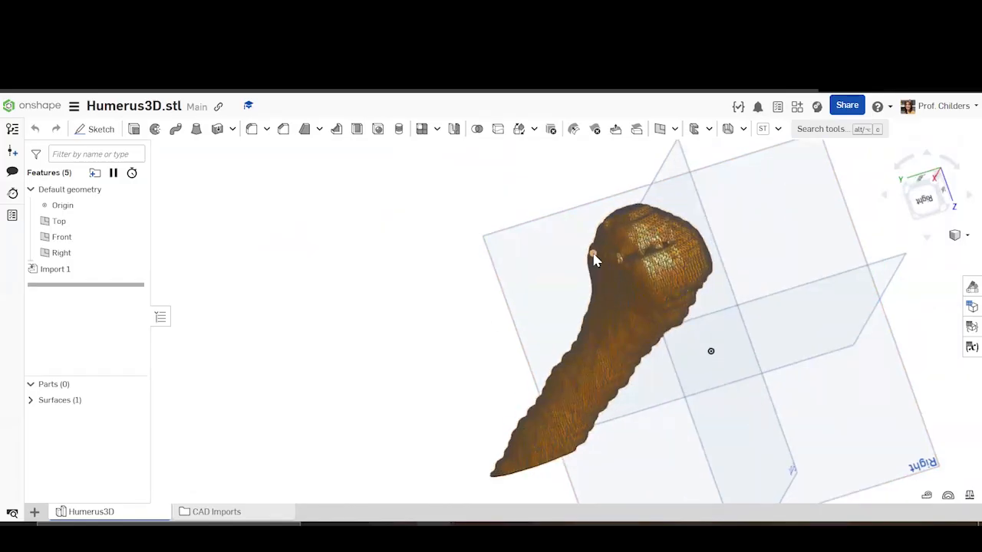
{"action": "scroll", "coordinate": [595, 259], "scroll_direction": "up", "scroll_amount": 1}
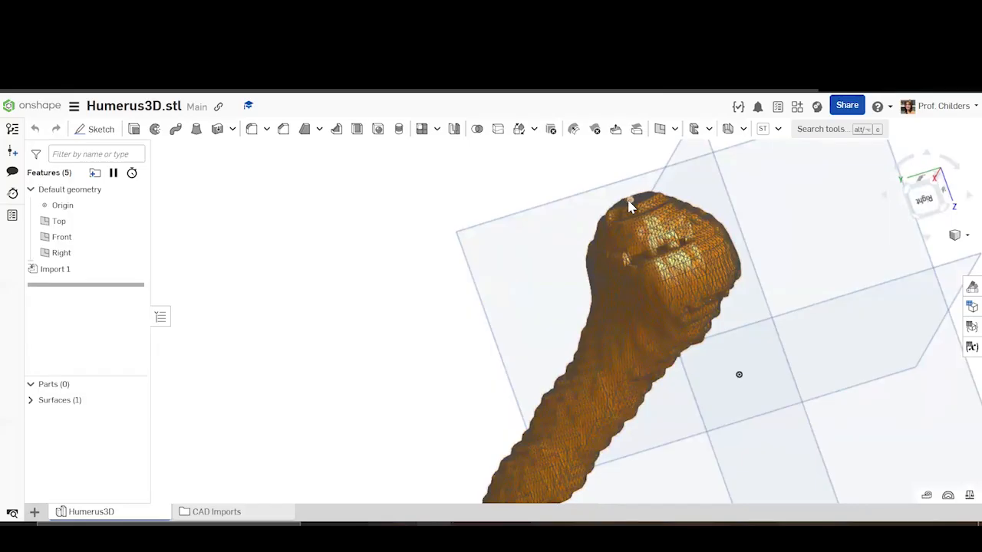
{"action": "left_click", "coordinate": [628, 202]}
{"action": "left_click", "coordinate": [703, 329]}
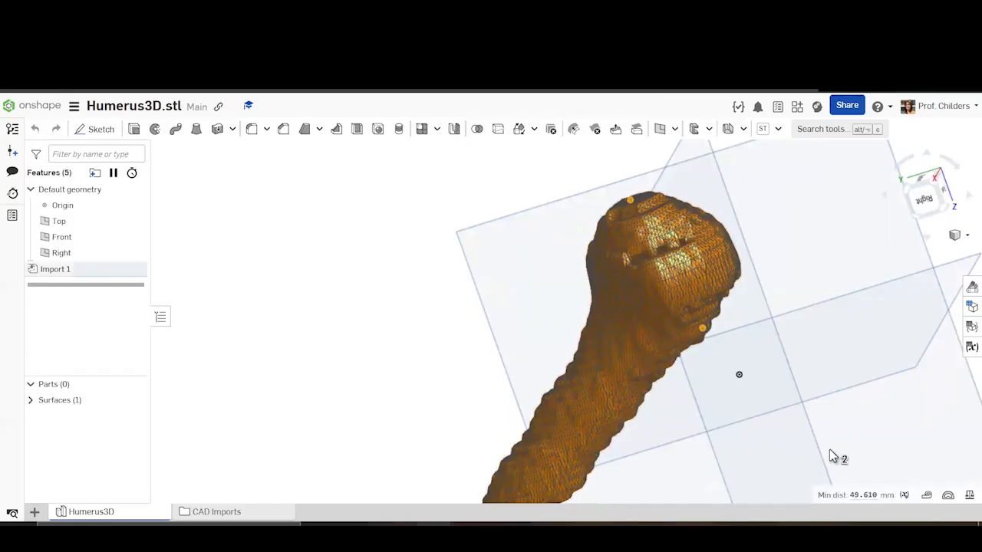
{"action": "left_click", "coordinate": [928, 495]}
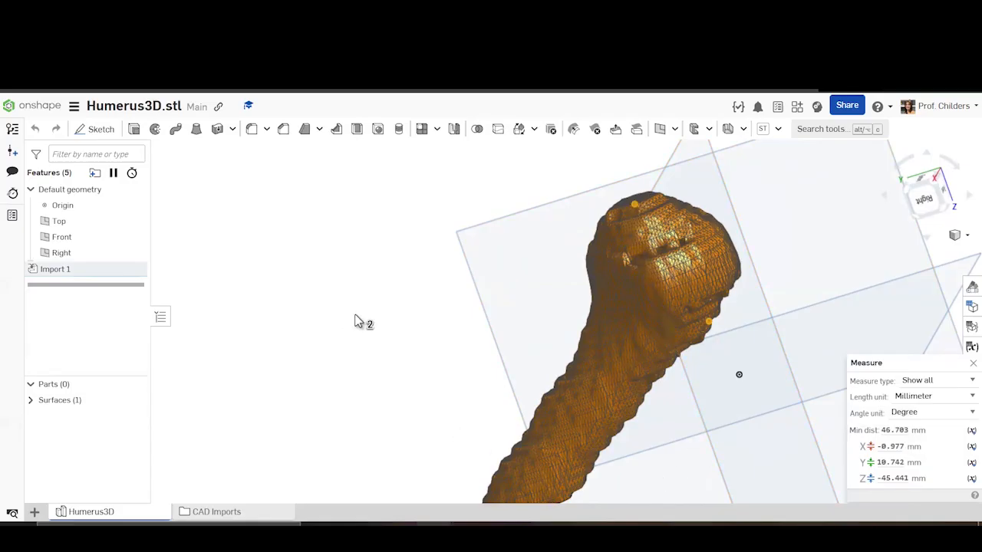
{"action": "right_click", "coordinate": [366, 325]}
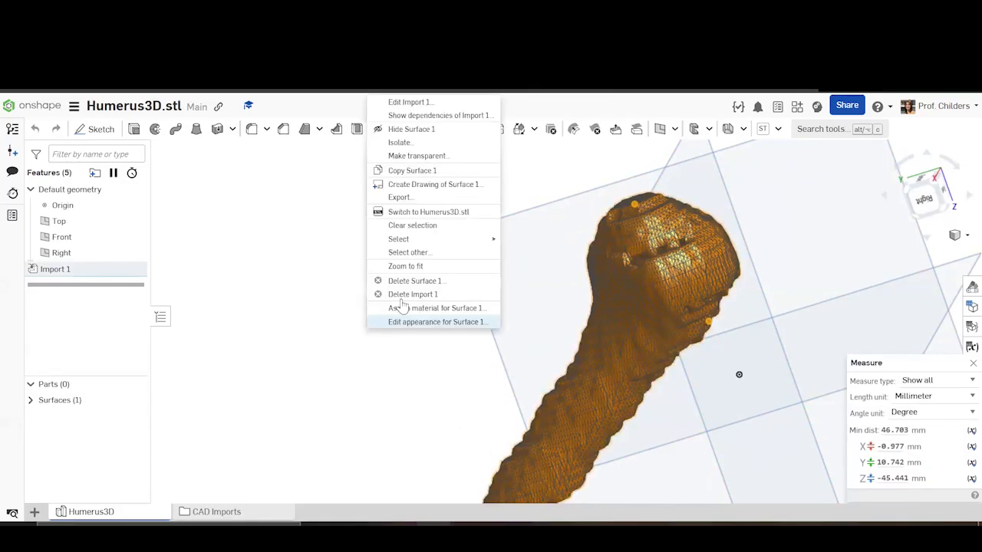
{"action": "left_click", "coordinate": [412, 225]}
Step: Examine the open end of the humerus shaft and pick a measuring point on its outer rim
{"action": "right_click_drag", "start_coordinate": [450, 396], "coordinate": [500, 331]}
{"action": "scroll", "coordinate": [500, 328], "scroll_direction": "up", "scroll_amount": 5}
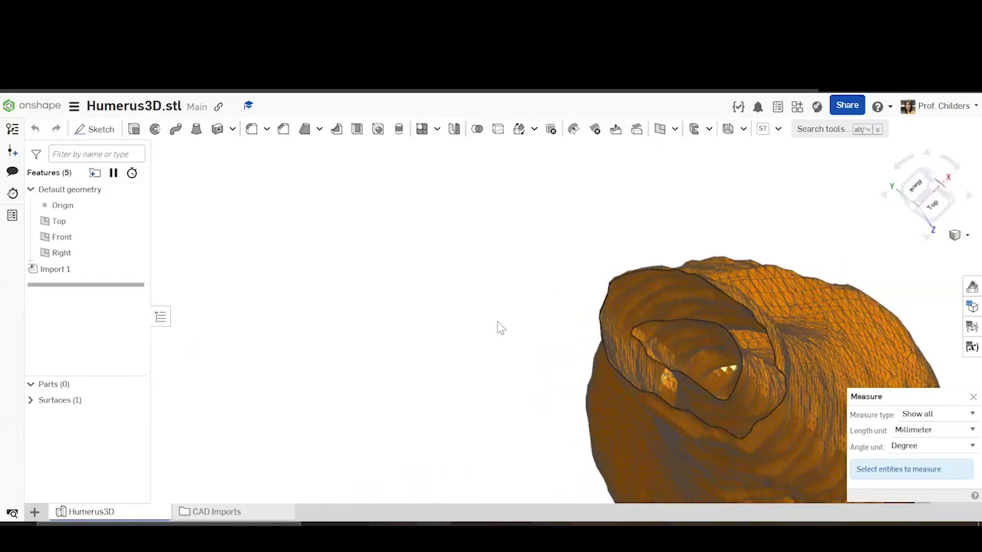
{"action": "left_click", "coordinate": [616, 283]}
{"action": "mouse_move", "coordinate": [795, 460]}
{"action": "right_mouse_down"}
{"action": "mouse_move", "coordinate": [765, 461]}
{"action": "mouse_move", "coordinate": [810, 469]}
{"action": "mouse_move", "coordinate": [779, 467]}
{"action": "right_mouse_up"}
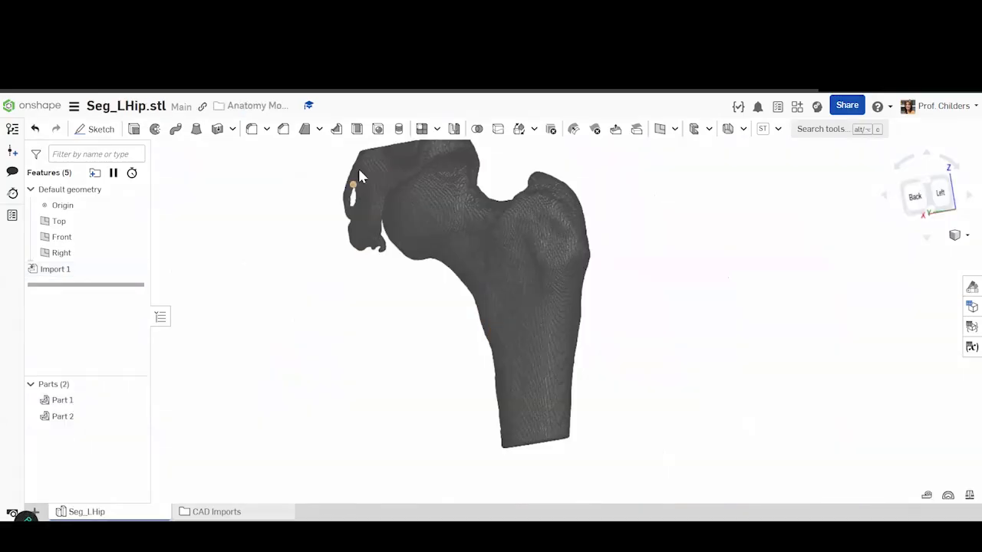
Step: Measure the joint gap between the hip socket and the femoral head in the Seg_LHip model, and clear the selection
{"action": "scroll", "coordinate": [364, 157], "scroll_direction": "up", "scroll_amount": 5}
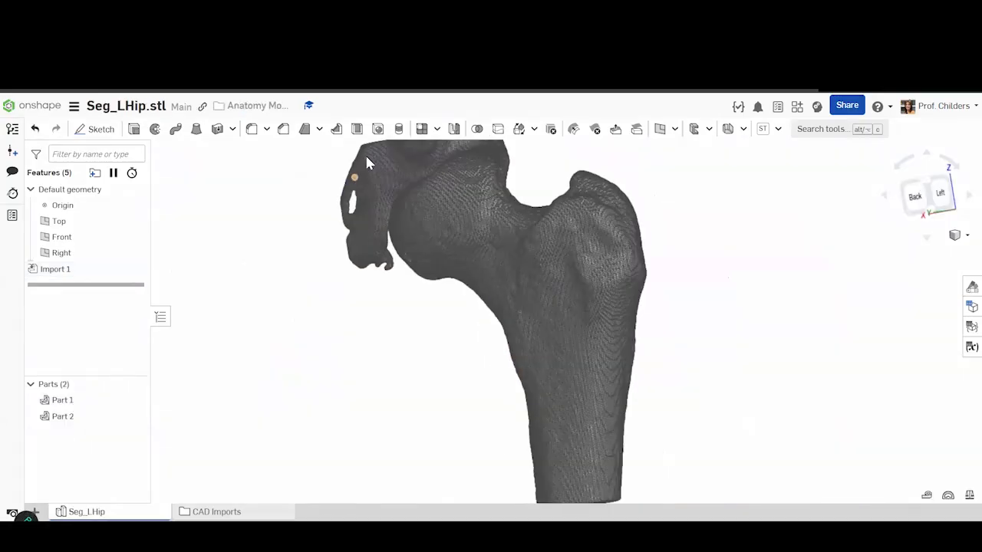
{"action": "scroll", "coordinate": [367, 158], "scroll_direction": "up", "scroll_amount": 3}
{"action": "scroll", "coordinate": [326, 351], "scroll_direction": "up", "scroll_amount": 2}
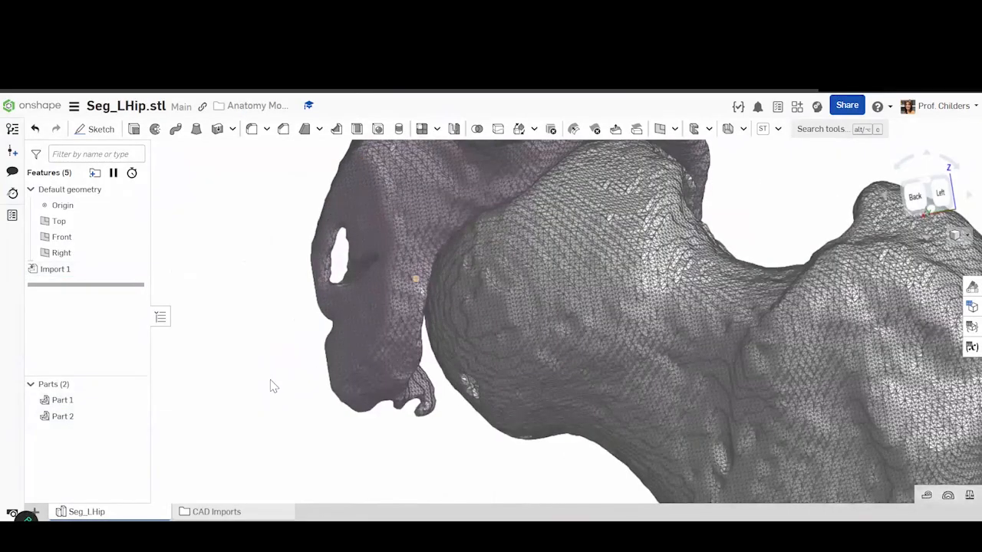
{"action": "right_click_drag", "start_coordinate": [251, 381], "coordinate": [449, 326]}
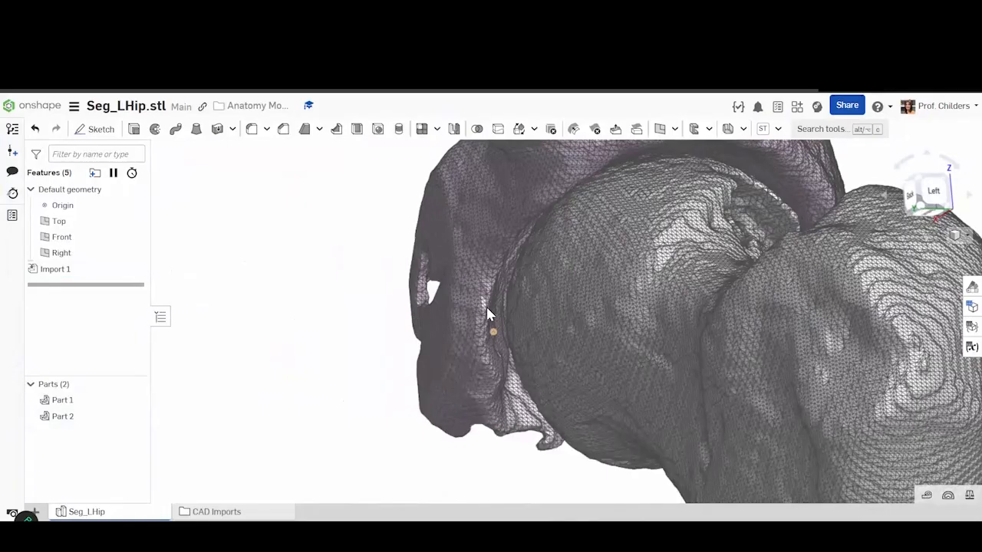
{"action": "right_click_drag", "start_coordinate": [342, 390], "coordinate": [405, 323]}
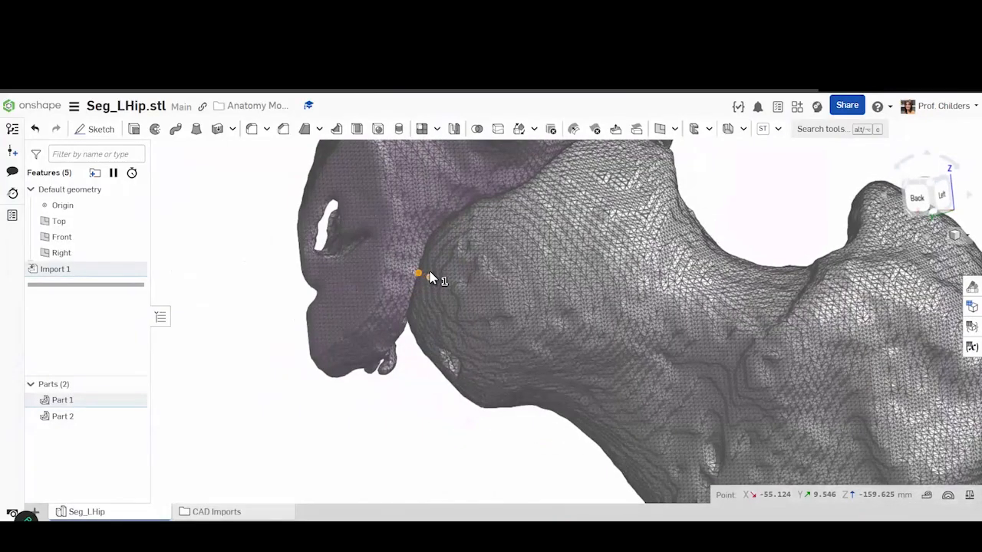
{"action": "right_click_drag", "start_coordinate": [328, 418], "coordinate": [326, 408]}
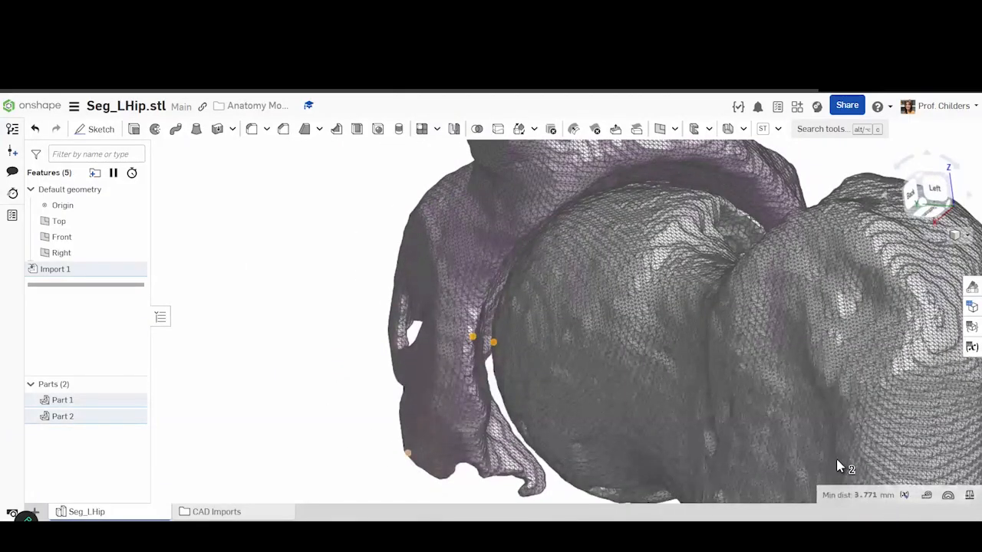
{"action": "left_click", "coordinate": [273, 333]}
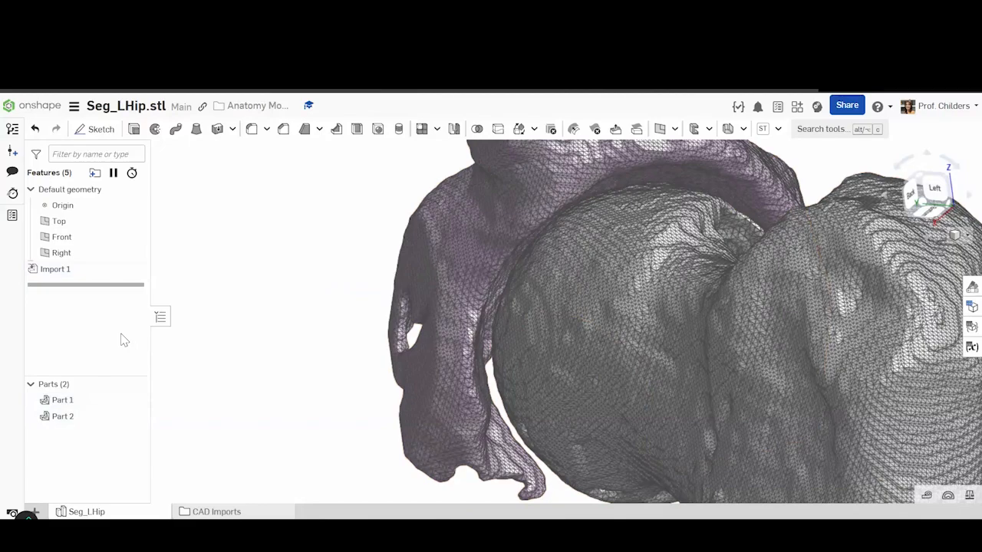
Step: Translate the pelvis part, Part 1, by XYZ about 83 mm along Y, away from the femoral head
{"action": "left_click", "coordinate": [519, 129]}
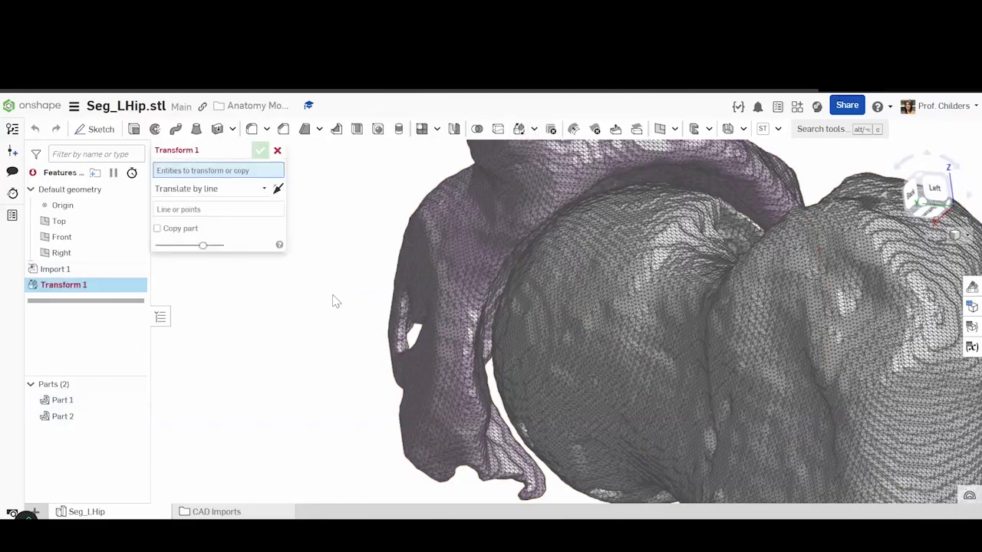
{"action": "left_click", "coordinate": [307, 391]}
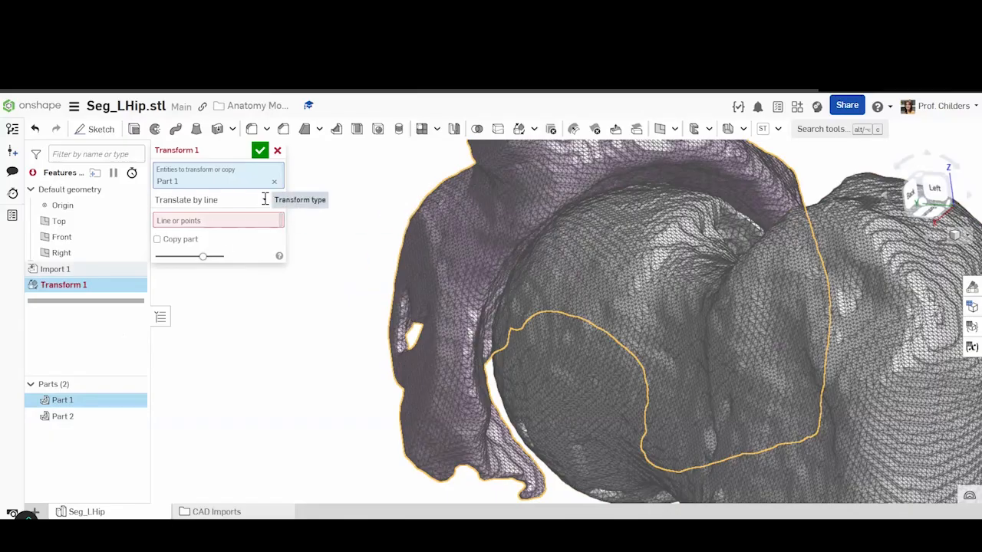
{"action": "left_click", "coordinate": [264, 199]}
{"action": "left_click", "coordinate": [218, 251]}
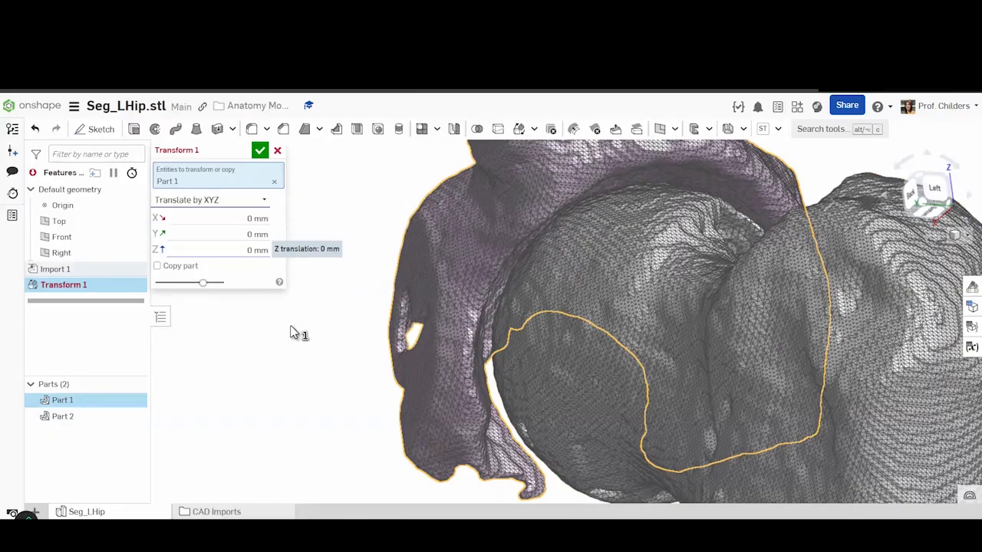
{"action": "left_click_drag", "start_coordinate": [648, 316], "coordinate": [165, 287]}
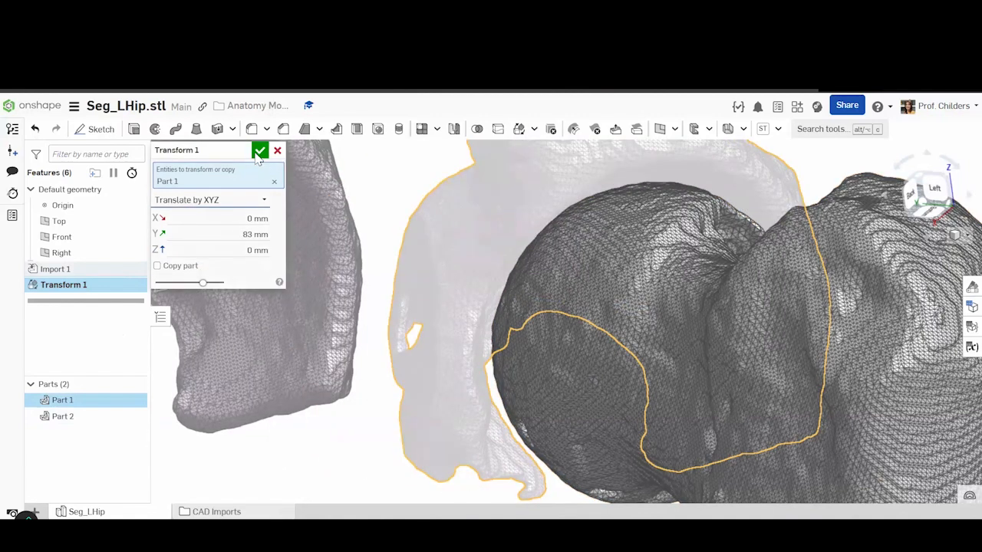
{"action": "left_click", "coordinate": [261, 152]}
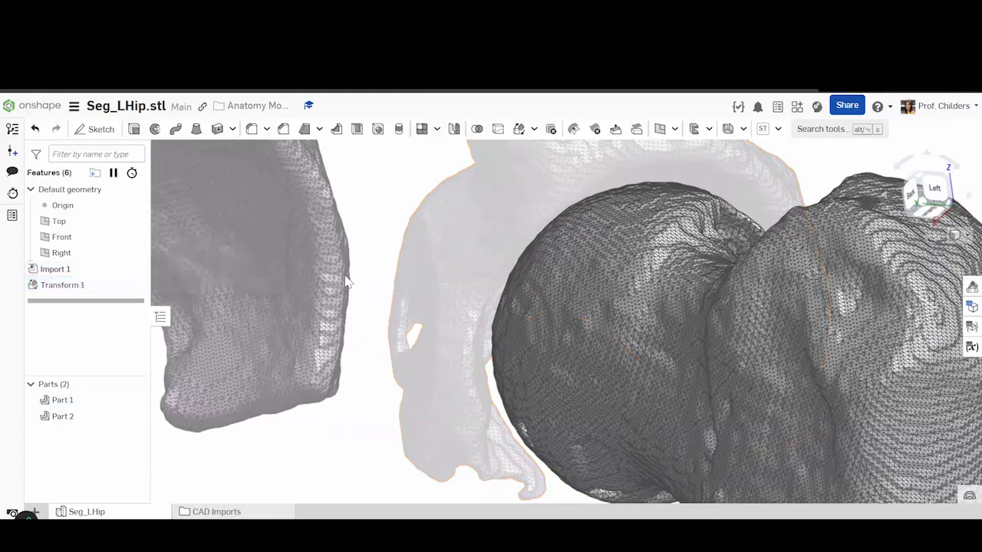
Step: Review the available measure types, including Angle, for measuring the separated hip bones
{"action": "scroll", "coordinate": [391, 387], "scroll_direction": "down", "scroll_amount": 4}
{"action": "mouse_move", "coordinate": [383, 403]}
{"action": "right_mouse_down"}
{"action": "mouse_move", "coordinate": [430, 405]}
{"action": "mouse_move", "coordinate": [394, 401]}
{"action": "right_mouse_up"}
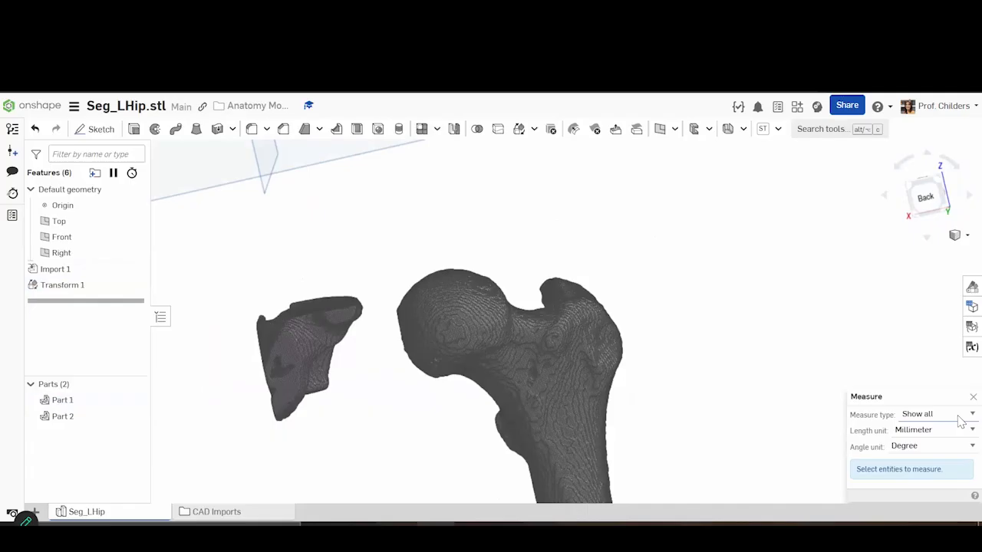
{"action": "left_click", "coordinate": [936, 415]}
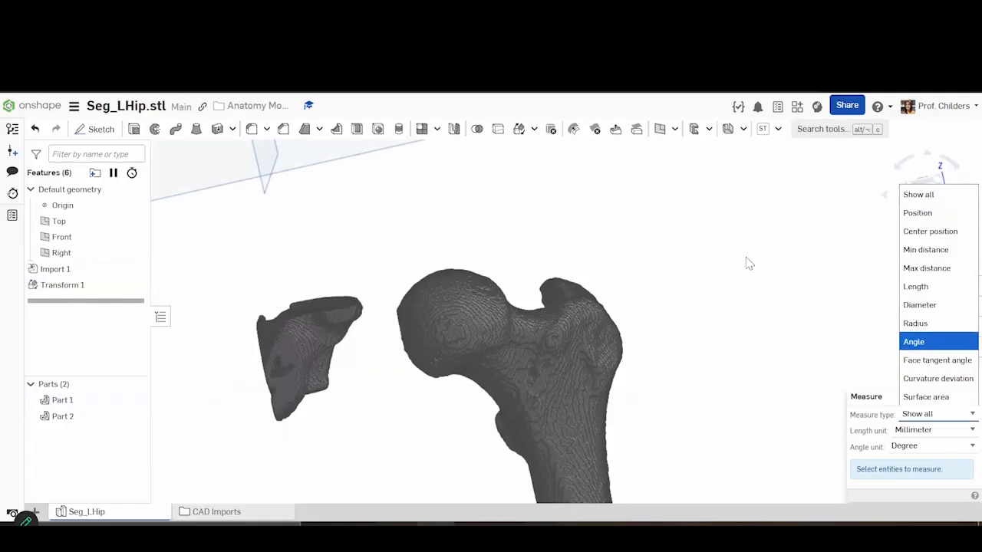
Step: Create a three-point plane through mesh points on the femoral head, the base of the femoral neck and the cut end of the shaft
{"action": "left_click", "coordinate": [661, 130]}
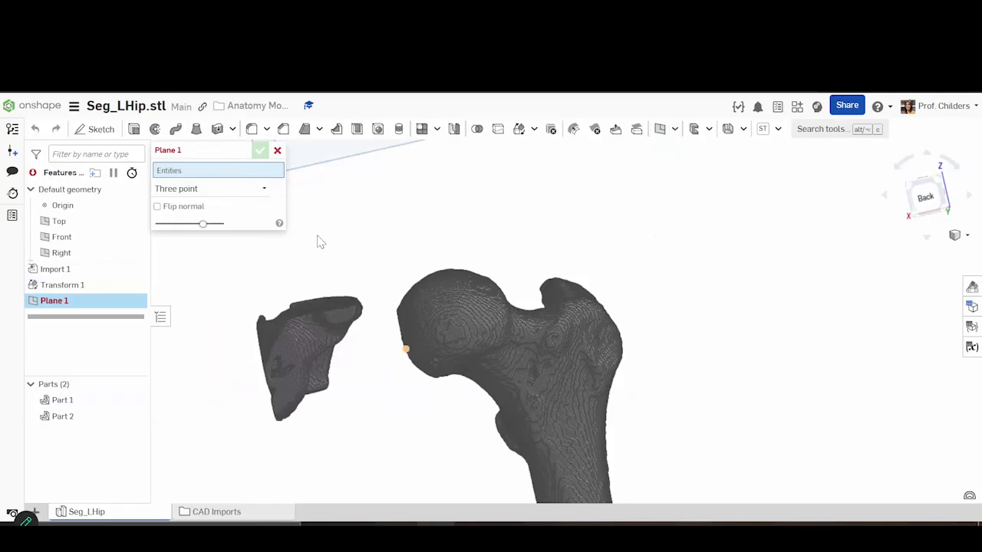
{"action": "left_click", "coordinate": [264, 188]}
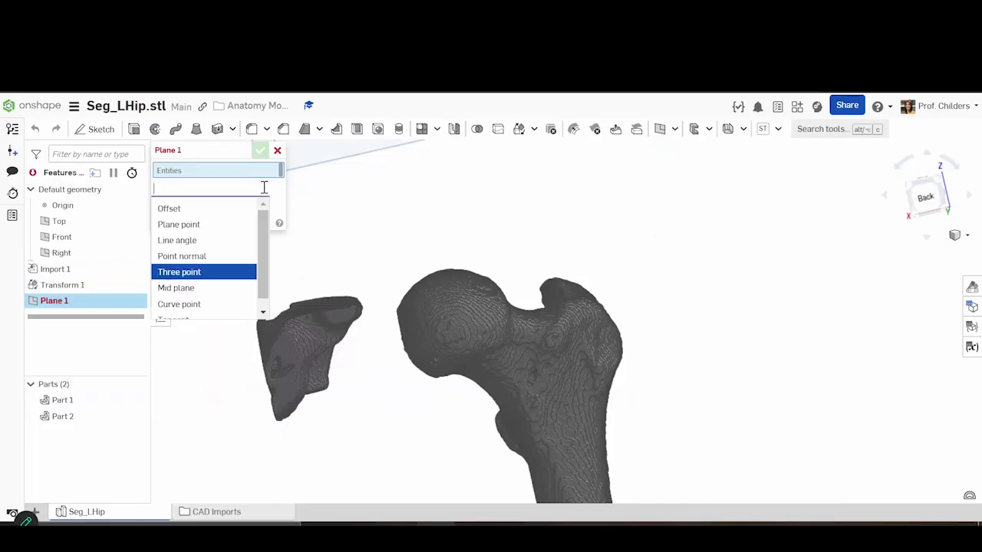
{"action": "left_click", "coordinate": [208, 273]}
{"action": "scroll", "coordinate": [426, 261], "scroll_direction": "up", "scroll_amount": 3}
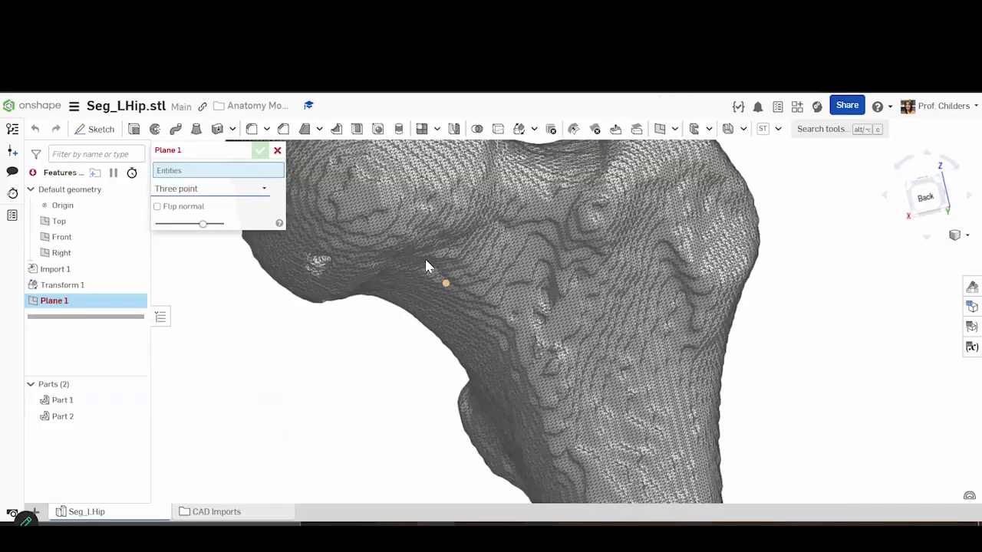
{"action": "scroll", "coordinate": [426, 265], "scroll_direction": "down", "scroll_amount": 1}
{"action": "scroll", "coordinate": [393, 230], "scroll_direction": "down", "scroll_amount": 3}
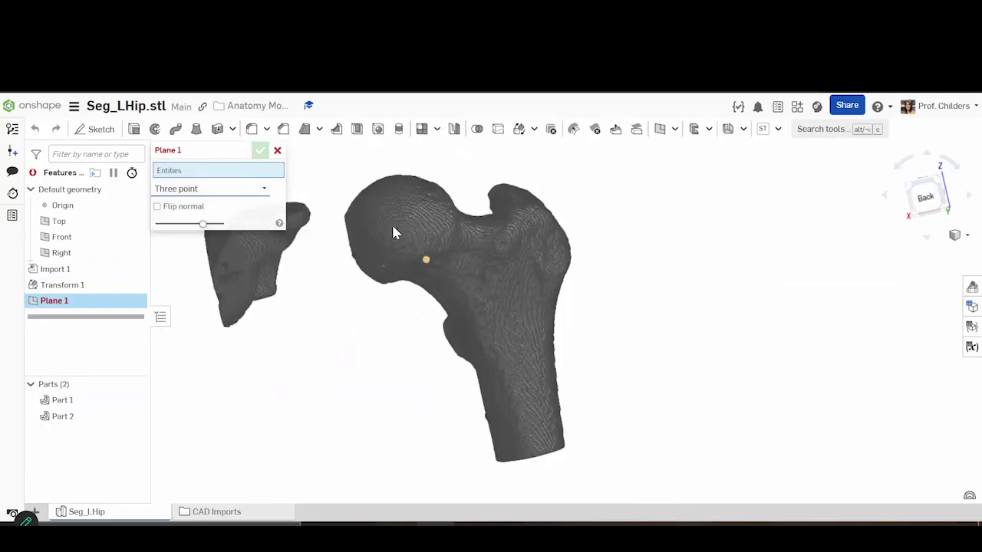
{"action": "left_click", "coordinate": [392, 229]}
{"action": "left_click", "coordinate": [501, 246]}
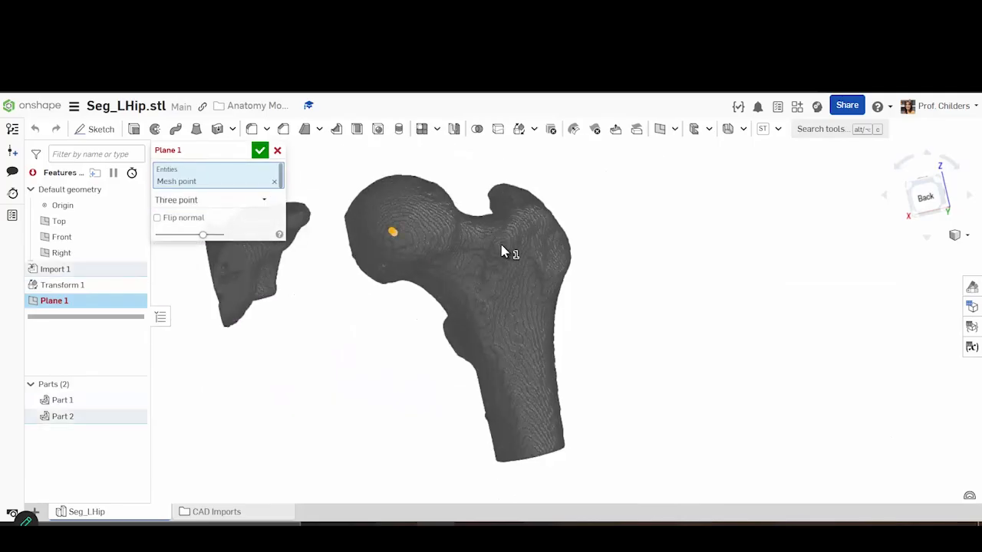
{"action": "left_click", "coordinate": [528, 449]}
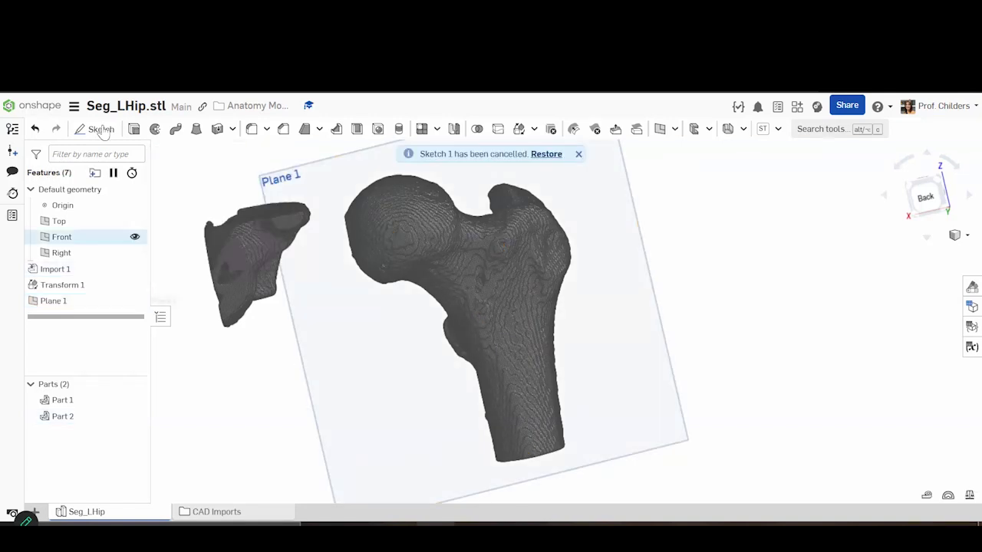
Step: Sketch two crossing lines on Plane 1: one across the femoral head and neck, one from the greater trochanter down to the shaft end
{"action": "left_click", "coordinate": [100, 130]}
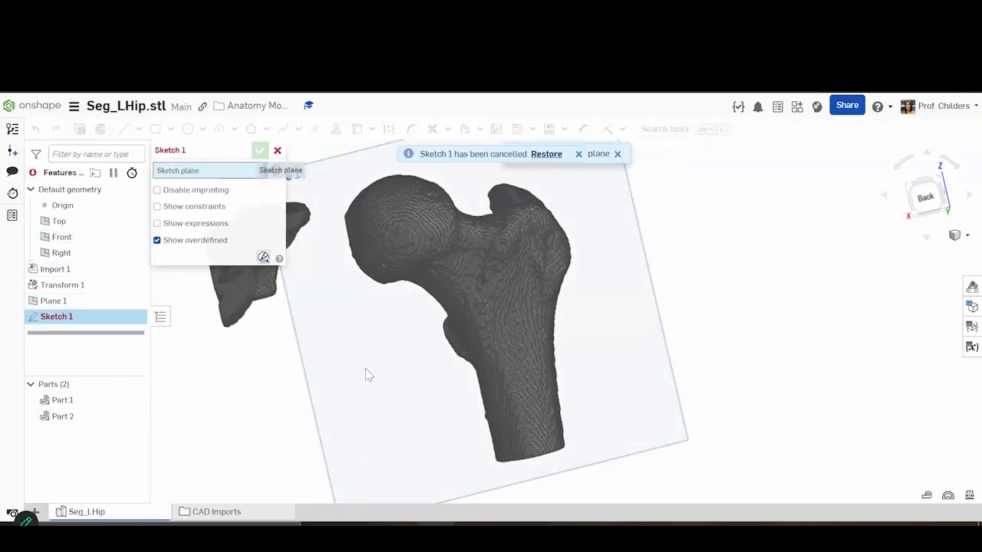
{"action": "left_click", "coordinate": [260, 415]}
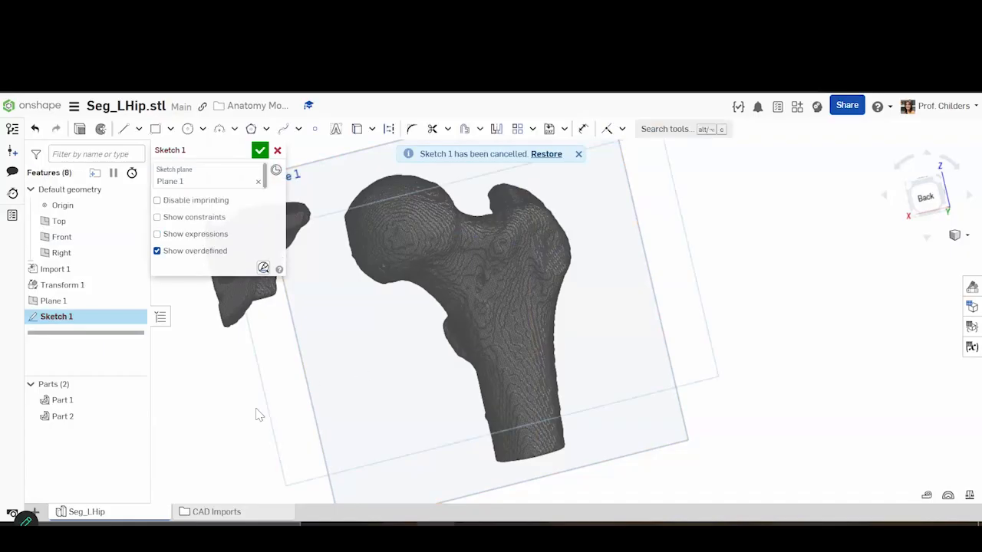
{"action": "left_click", "coordinate": [125, 129]}
{"action": "left_click_drag", "start_coordinate": [569, 258], "coordinate": [569, 257]}
{"action": "mouse_move", "coordinate": [503, 182]}
{"action": "left_mouse_down"}
{"action": "mouse_move", "coordinate": [514, 392]}
{"action": "mouse_move", "coordinate": [532, 460]}
{"action": "left_mouse_up"}
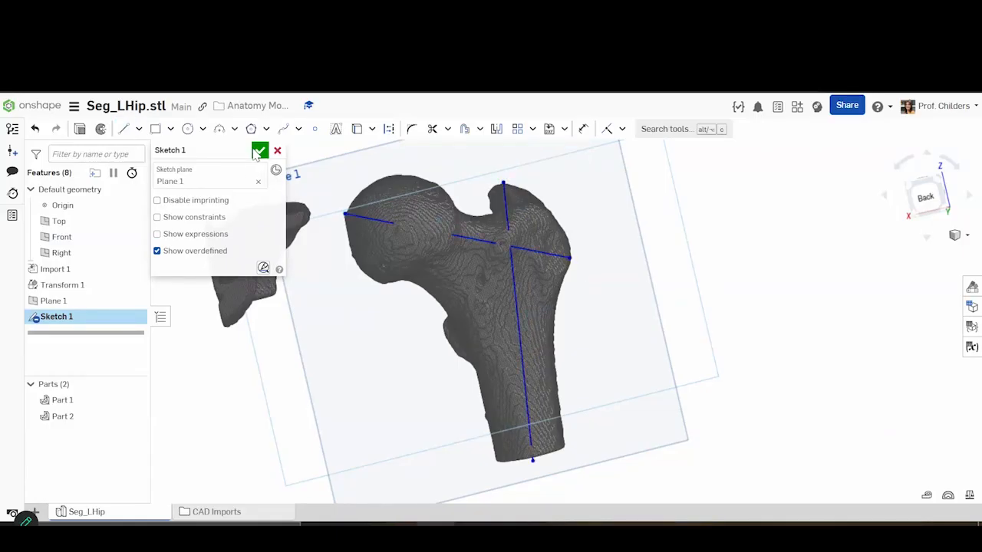
{"action": "key", "text": "Return"}
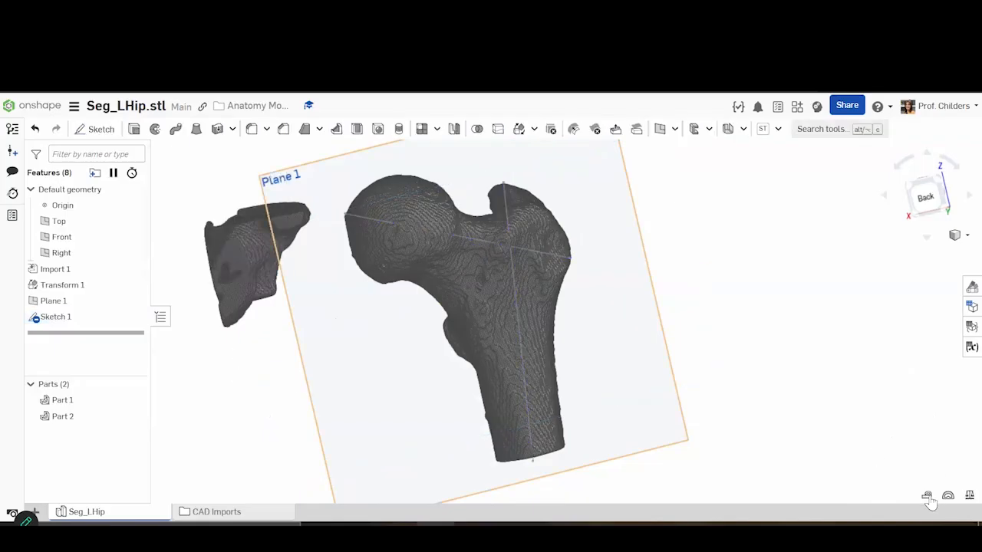
Step: Measure the angle between the sketched neck line and shaft line, using the Angle measure type
{"action": "left_click", "coordinate": [931, 477]}
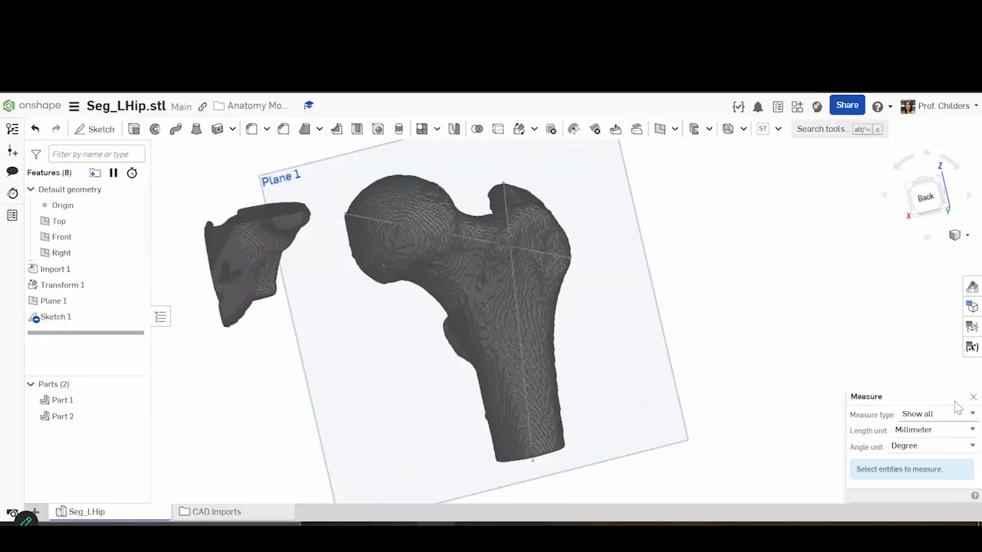
{"action": "left_click", "coordinate": [936, 414]}
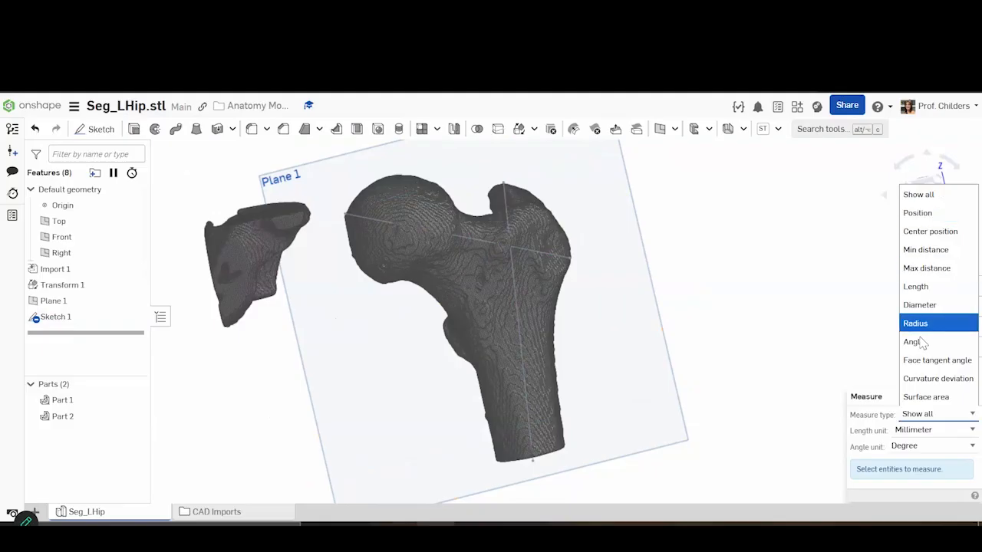
{"action": "left_click", "coordinate": [477, 236]}
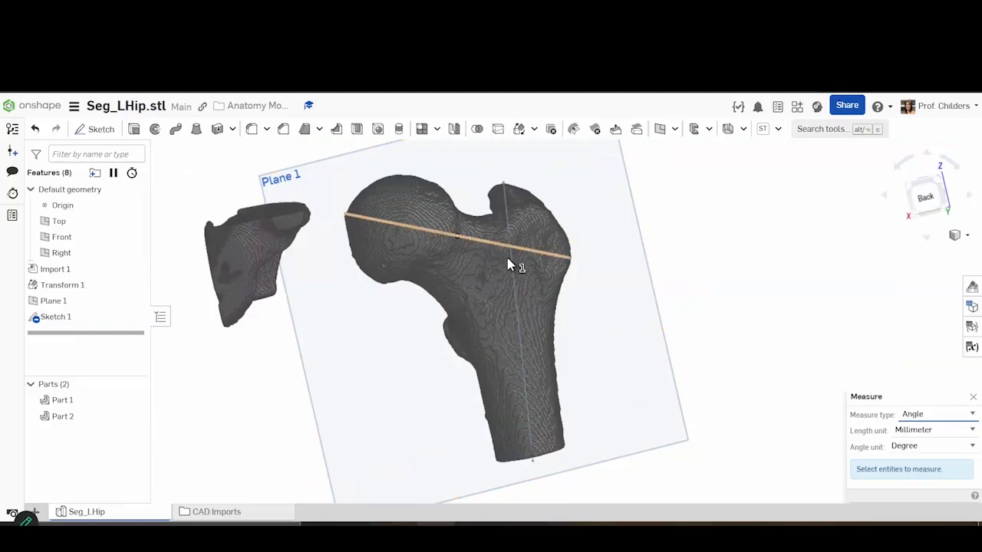
{"action": "left_click", "coordinate": [511, 266]}
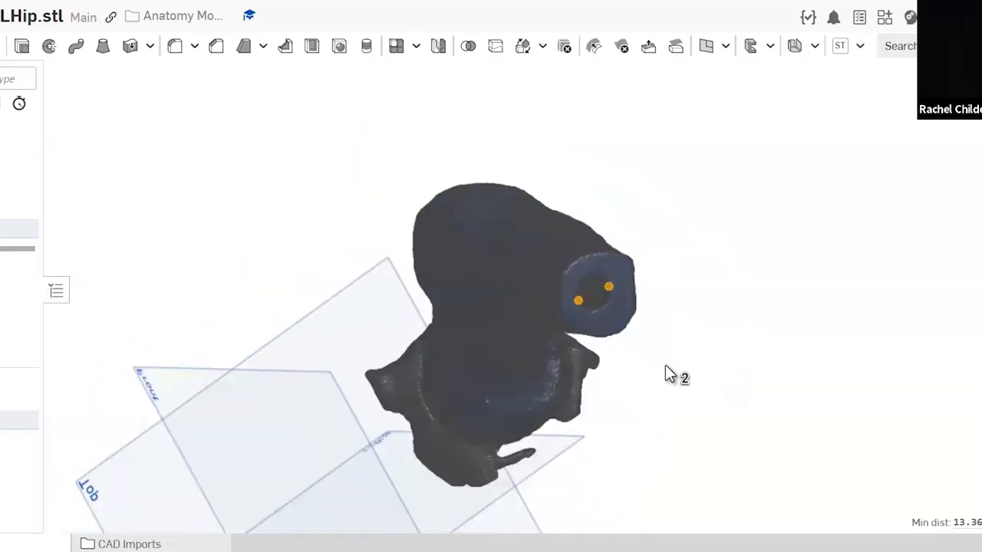
Step: Clear the selected points on the femur shaft's open end and examine the joint between the femoral head and hip socket up close
{"action": "right_click", "coordinate": [676, 373]}
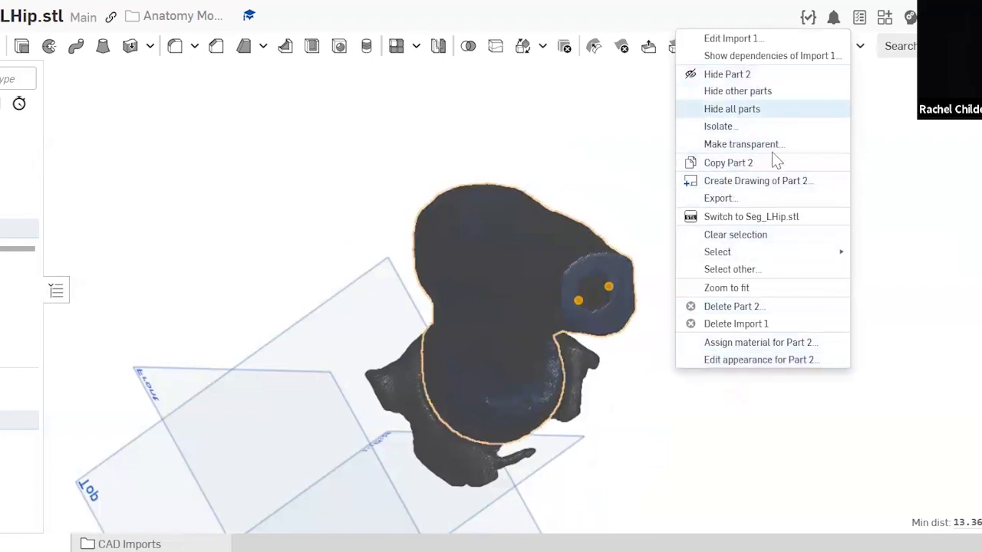
{"action": "left_click", "coordinate": [751, 234]}
{"action": "right_click_drag", "start_coordinate": [720, 346], "coordinate": [514, 319]}
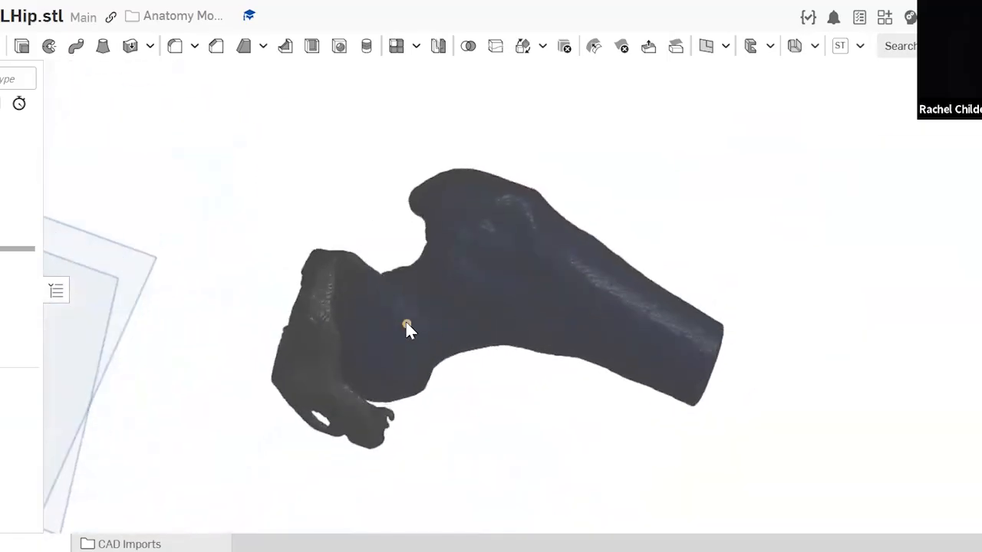
{"action": "scroll", "coordinate": [451, 430], "scroll_direction": "up", "scroll_amount": 4}
{"action": "scroll", "coordinate": [457, 458], "scroll_direction": "up", "scroll_amount": 2}
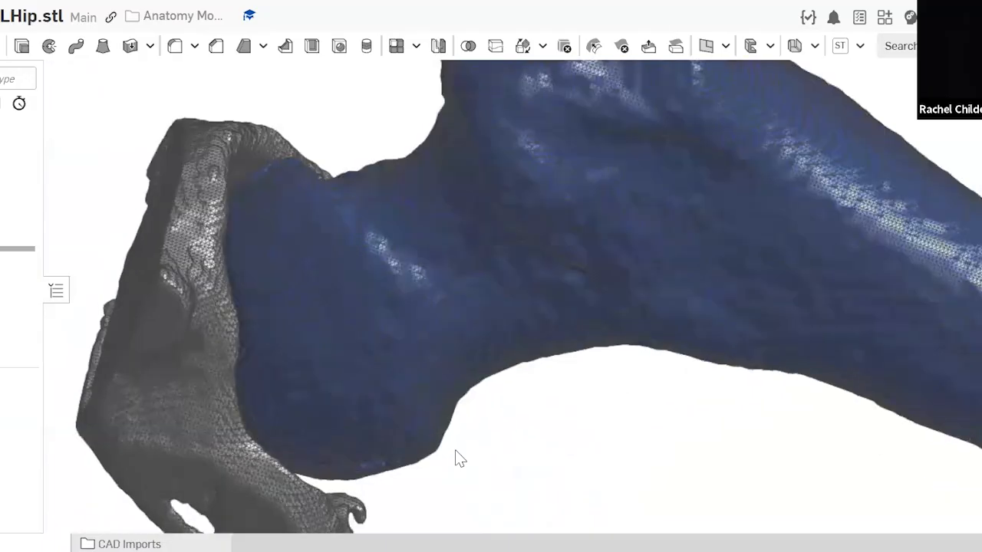